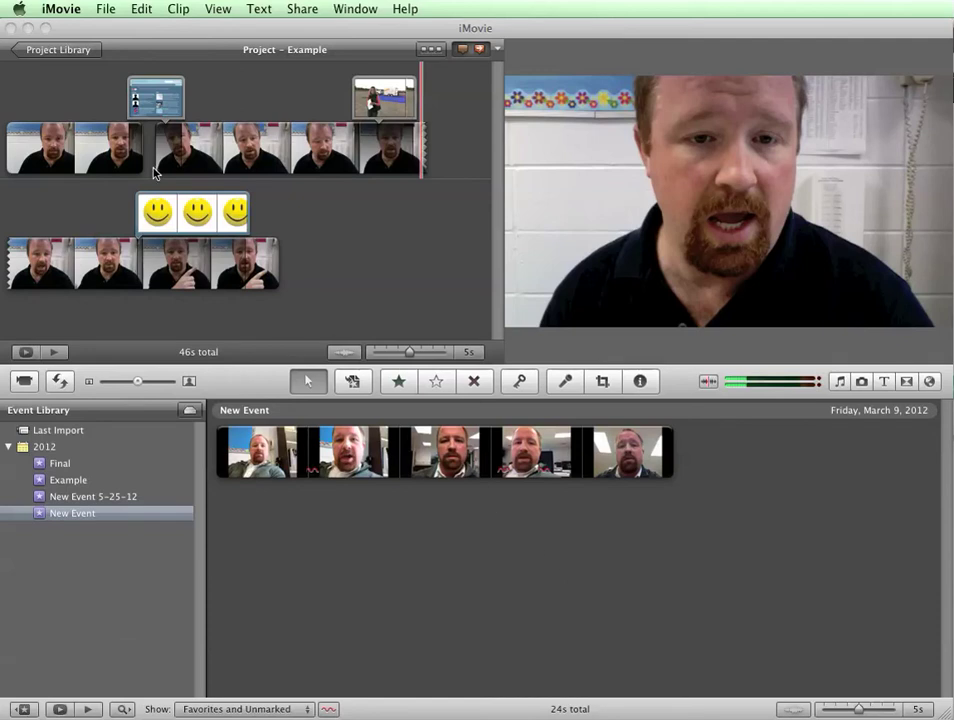
# Step: Check the opening clip's adjustment options, then play the project from the playhead
pyautogui.click(370, 241)
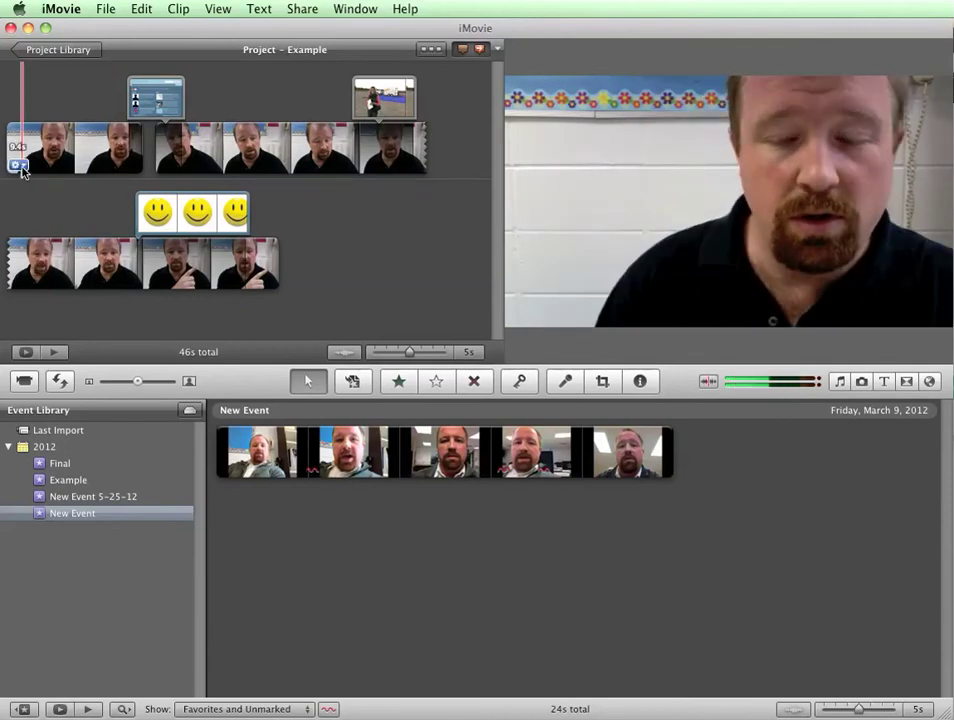
pyautogui.click(19, 166)
pyautogui.click(19, 166)
pyautogui.click(19, 166)
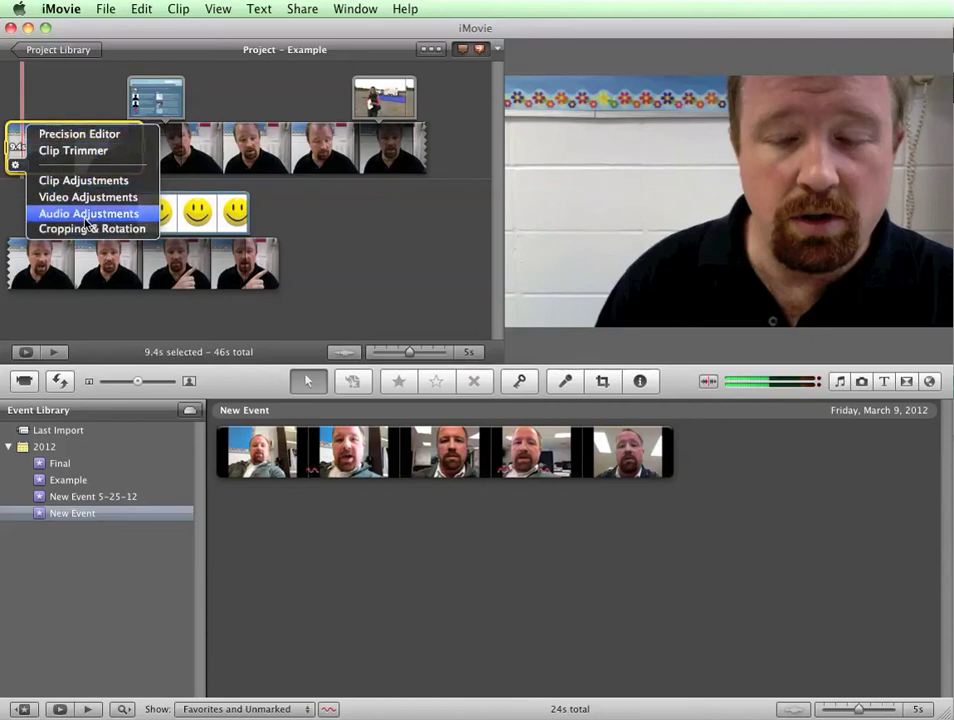
pyautogui.click(17, 213)
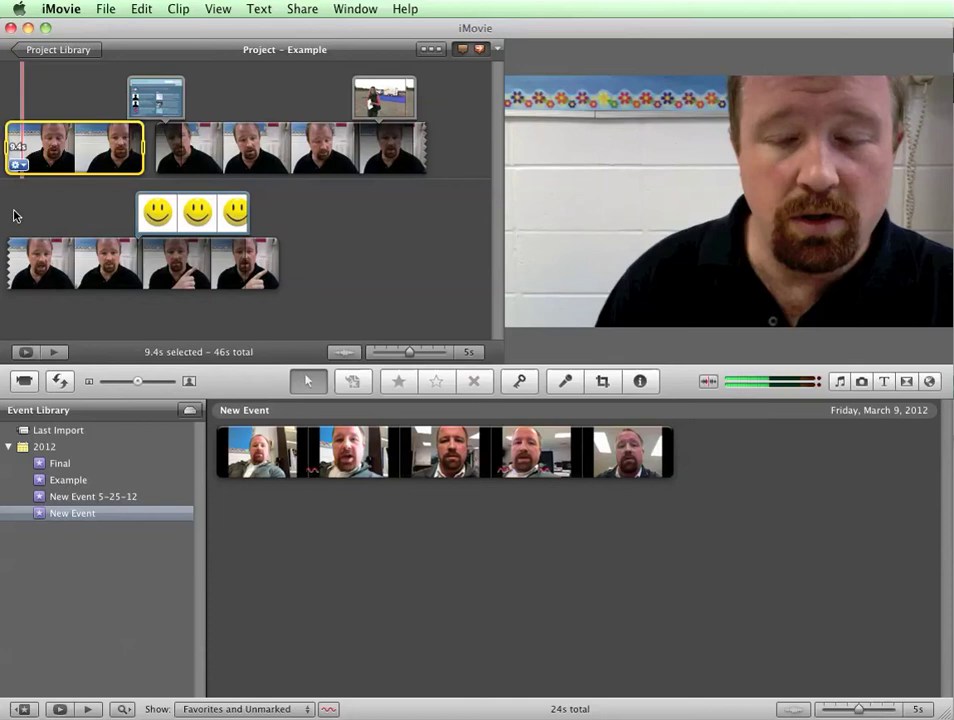
pyautogui.click(17, 213)
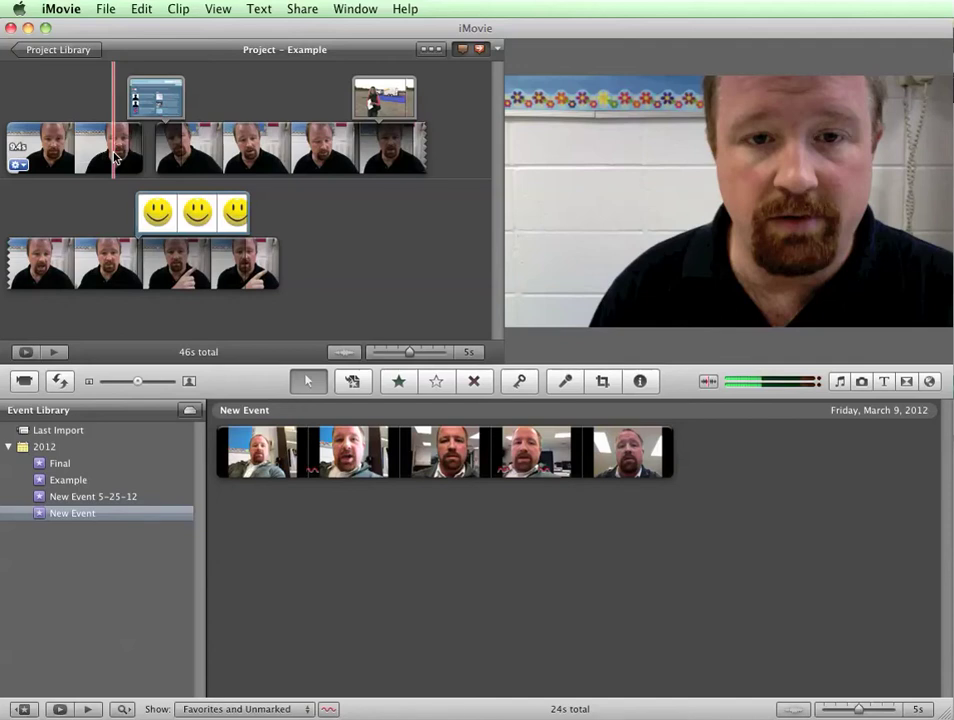
pyautogui.press('space')
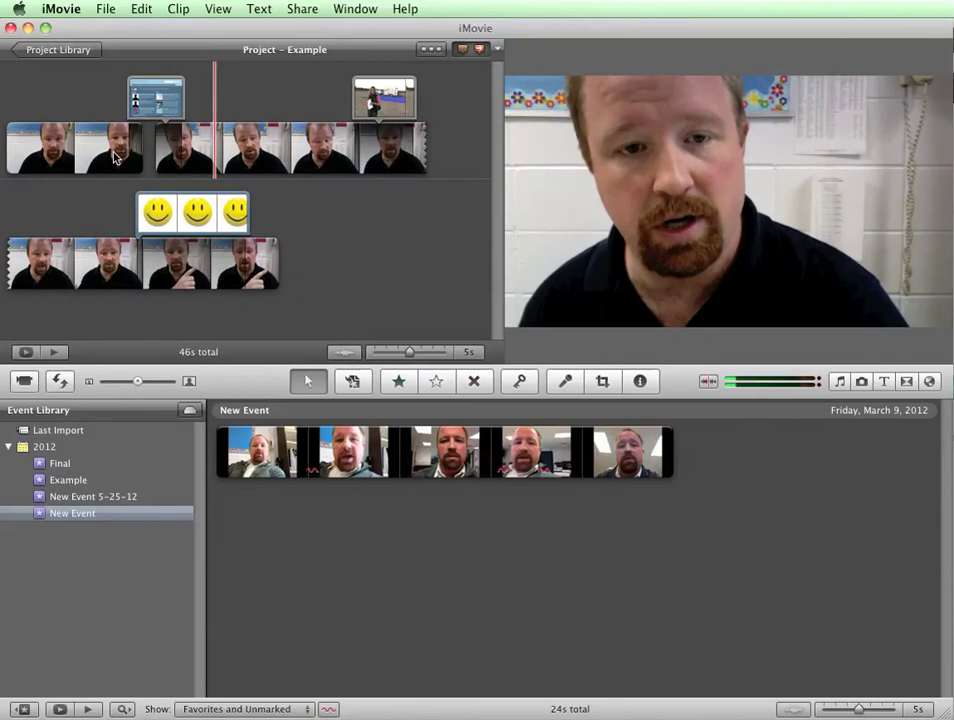
pyautogui.moveTo(256, 166)
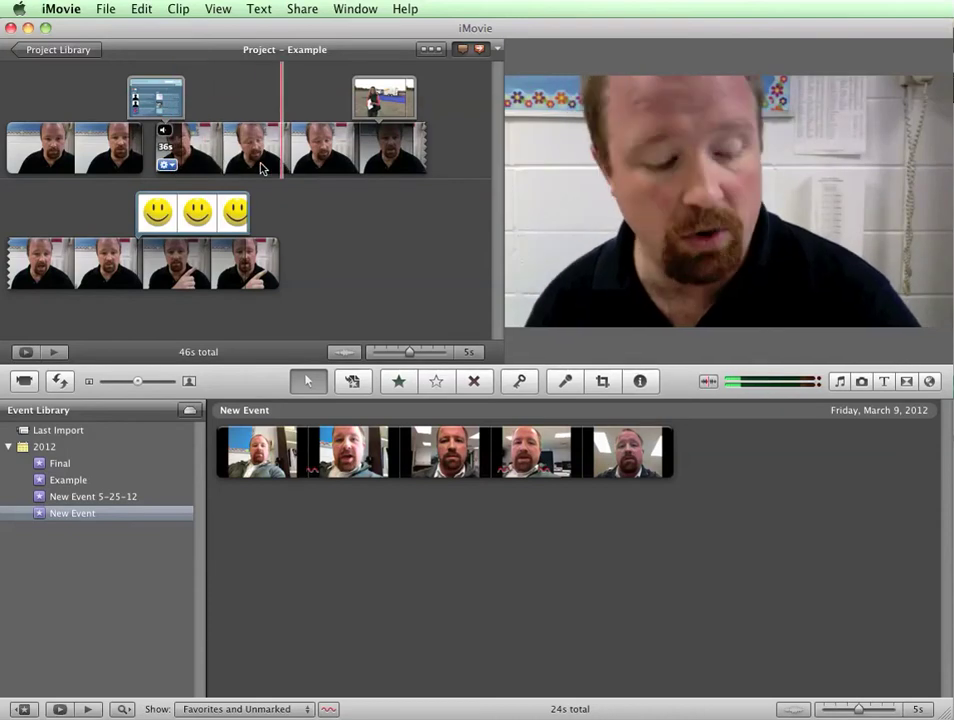
# Step: In the 36-second clip's audio settings, set volume to 100% and enable Reduce background noise
pyautogui.click(166, 165)
pyautogui.click(174, 170)
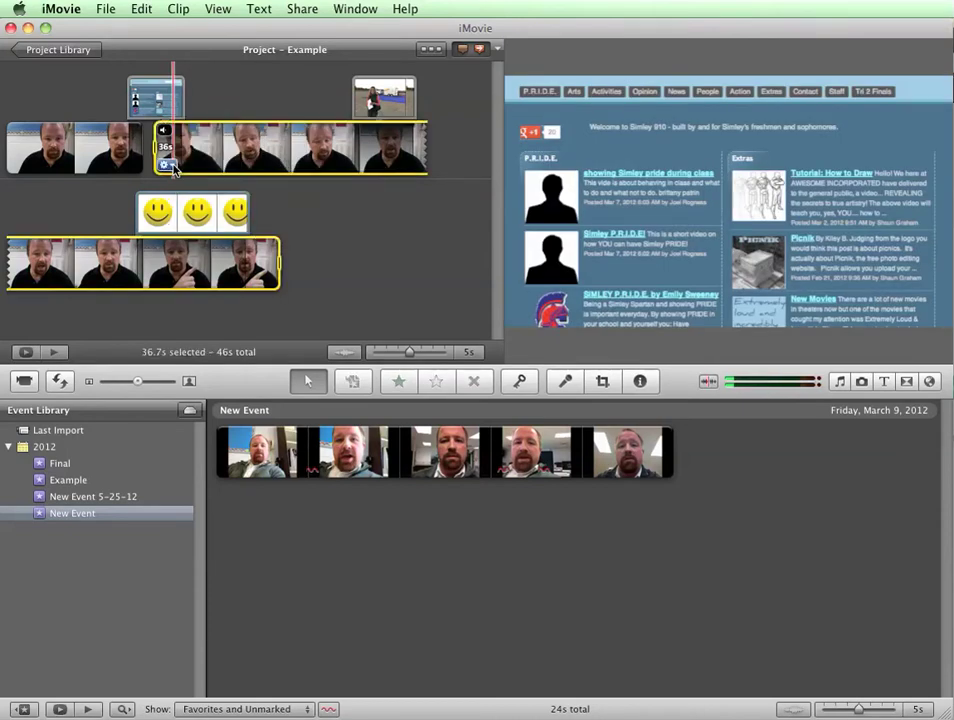
pyautogui.click(174, 170)
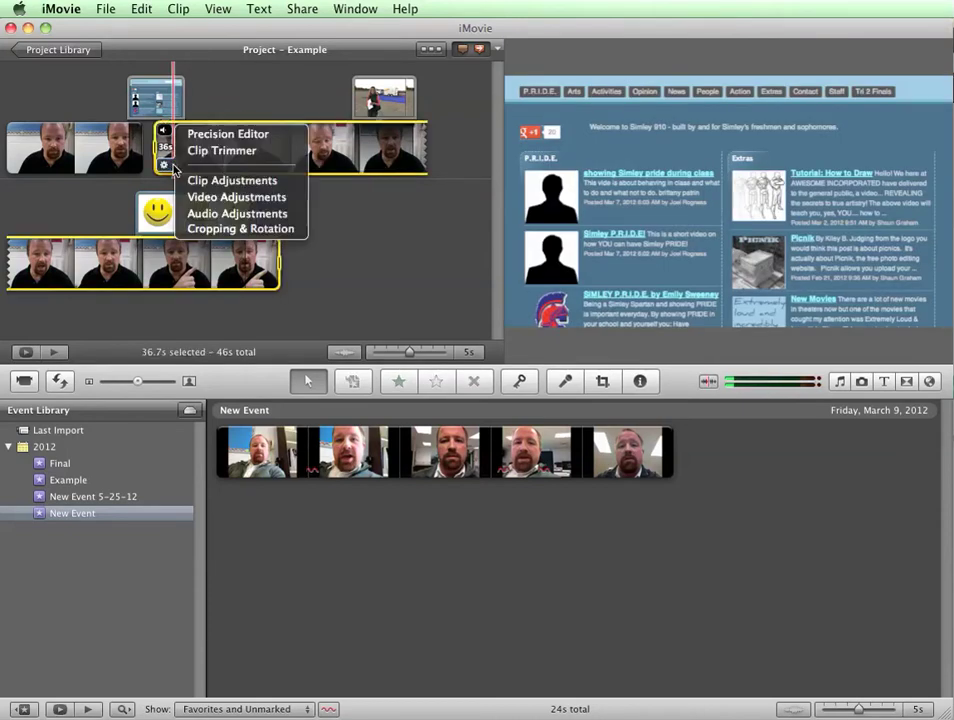
pyautogui.click(228, 214)
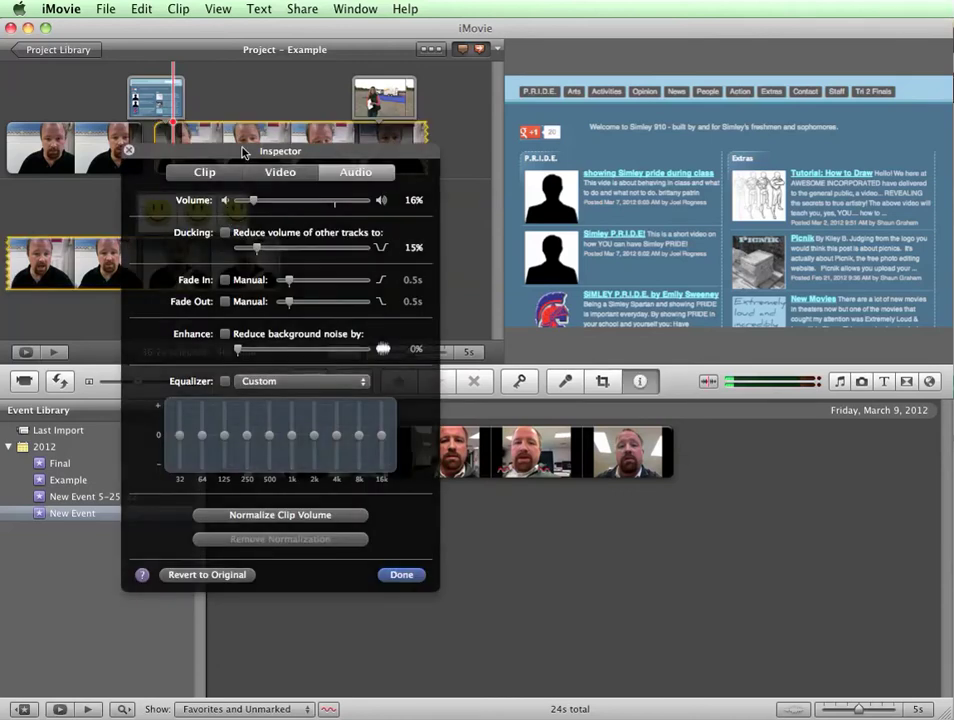
pyautogui.moveTo(243, 152); pyautogui.dragTo(484, 134)
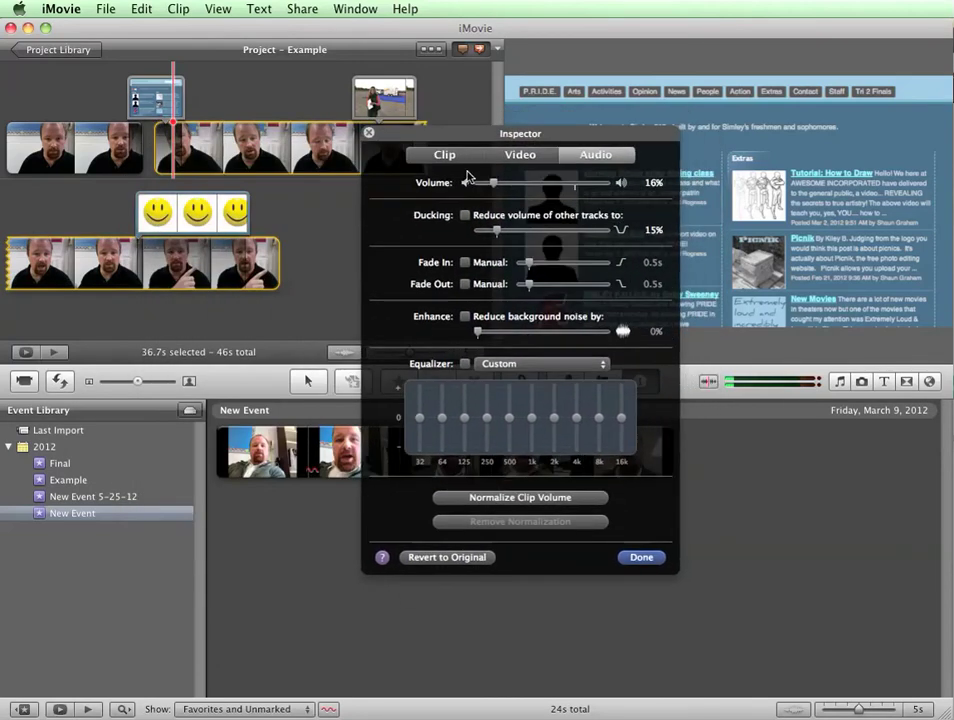
pyautogui.click(521, 157)
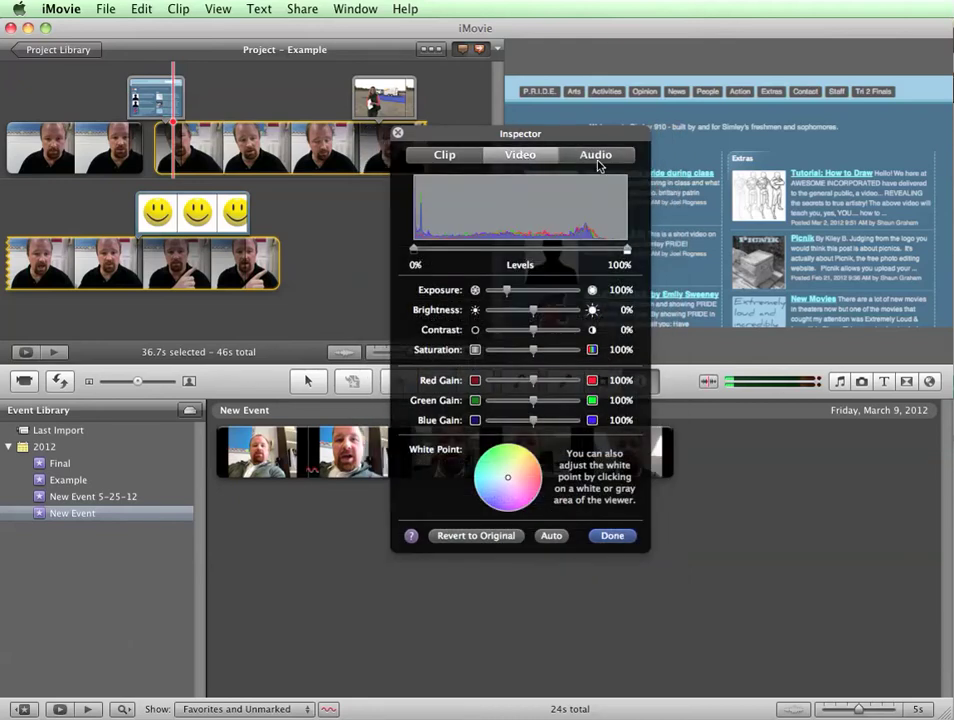
pyautogui.click(599, 160)
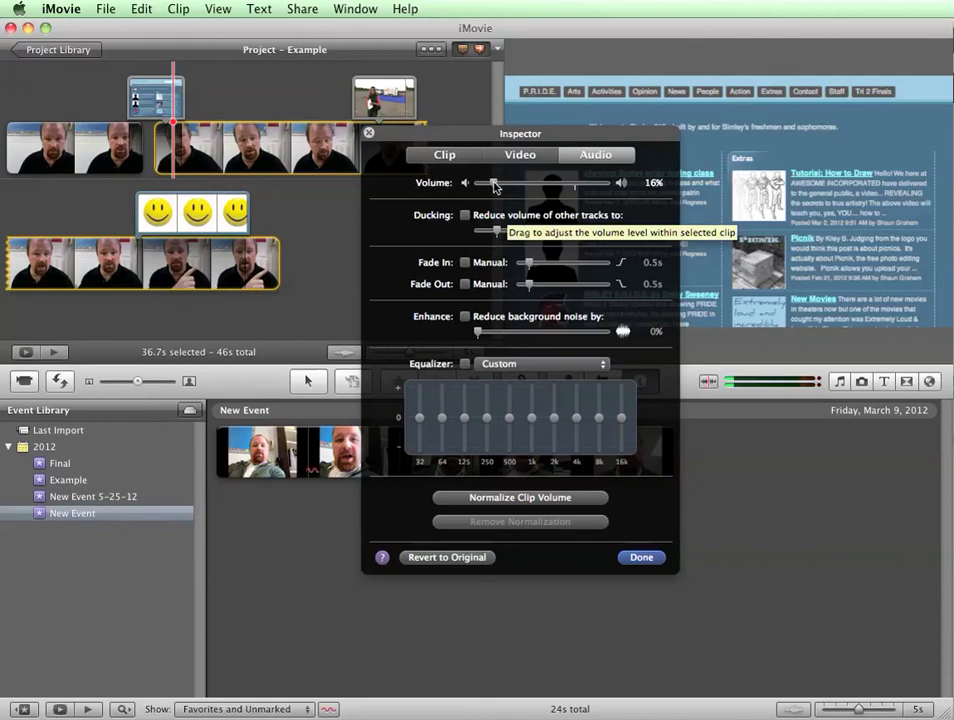
pyautogui.moveTo(494, 186); pyautogui.dragTo(577, 200)
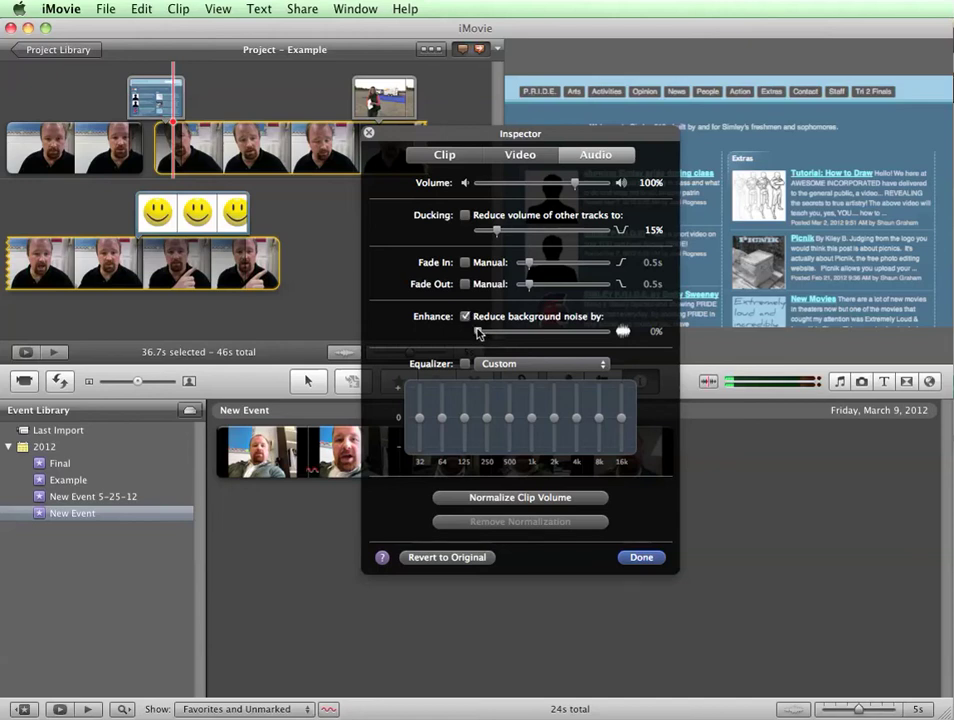
pyautogui.moveTo(478, 332)
pyautogui.mouseDown()
pyautogui.moveTo(507, 328)
pyautogui.moveTo(585, 347)
pyautogui.moveTo(473, 344)
pyautogui.mouseUp()
# Step: Place a 4.1-second range of the third event clip as a cutaway over the long clip and play it back
pyautogui.click(644, 561)
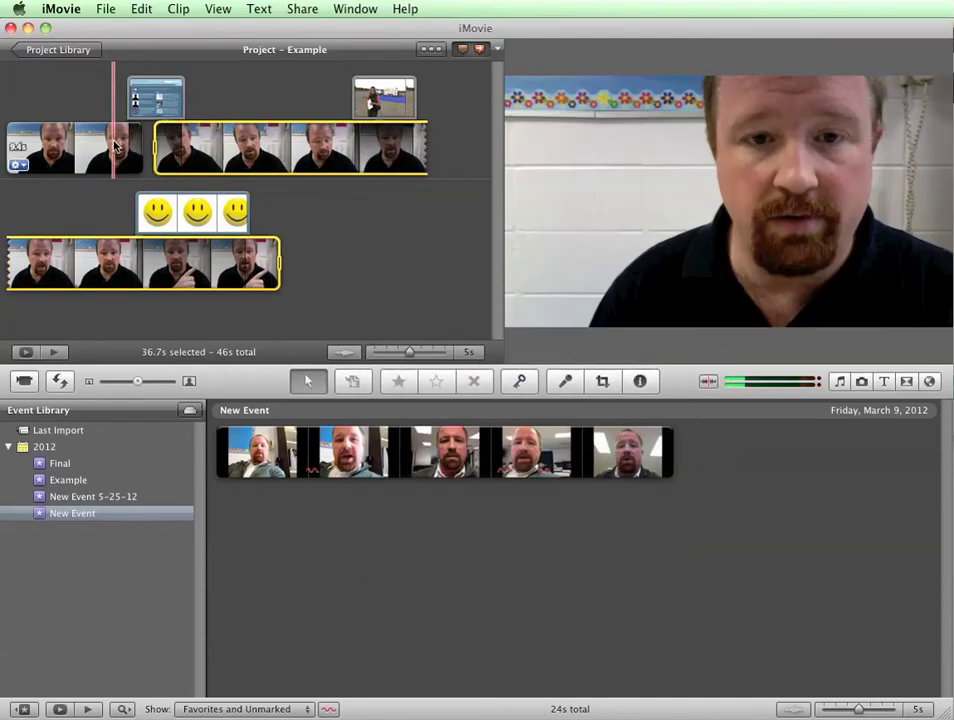
pyautogui.press('space')
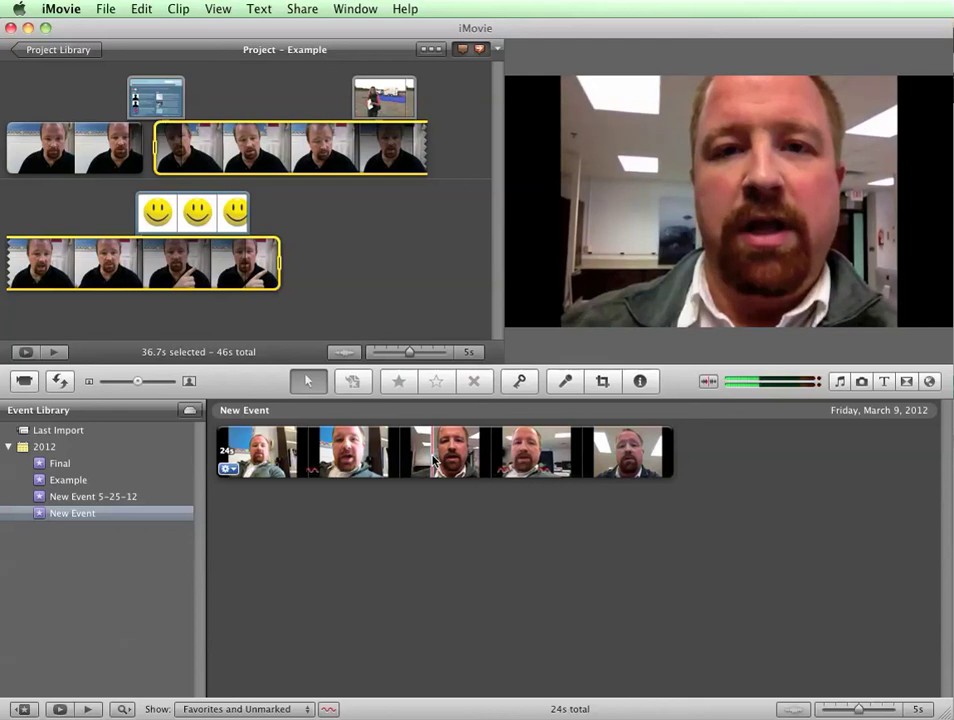
pyautogui.moveTo(432, 459); pyautogui.dragTo(246, 149)
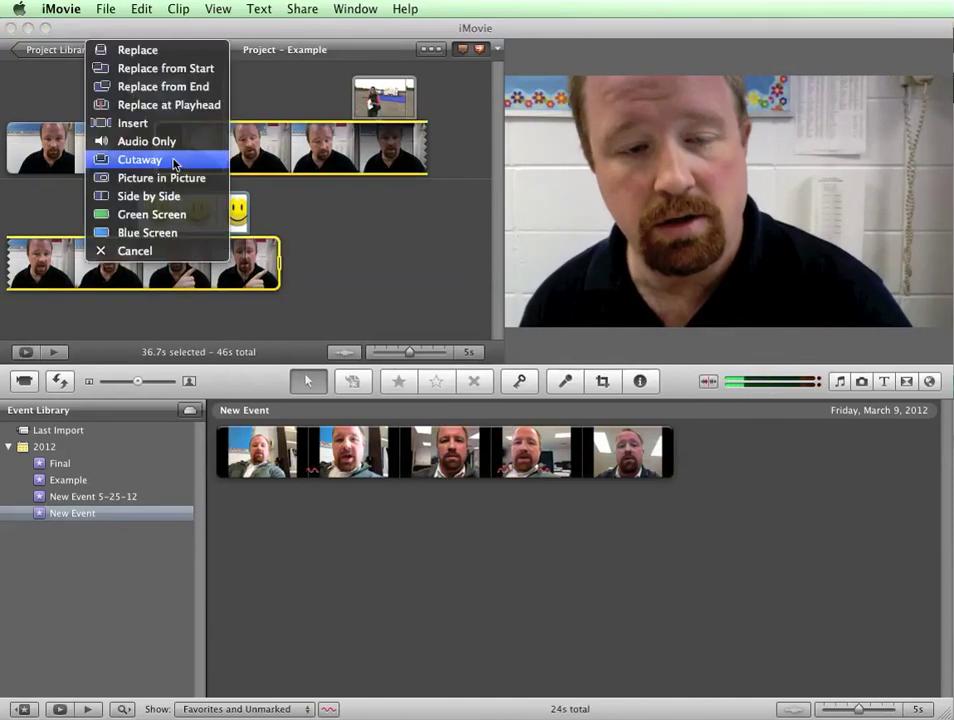
pyautogui.click(140, 160)
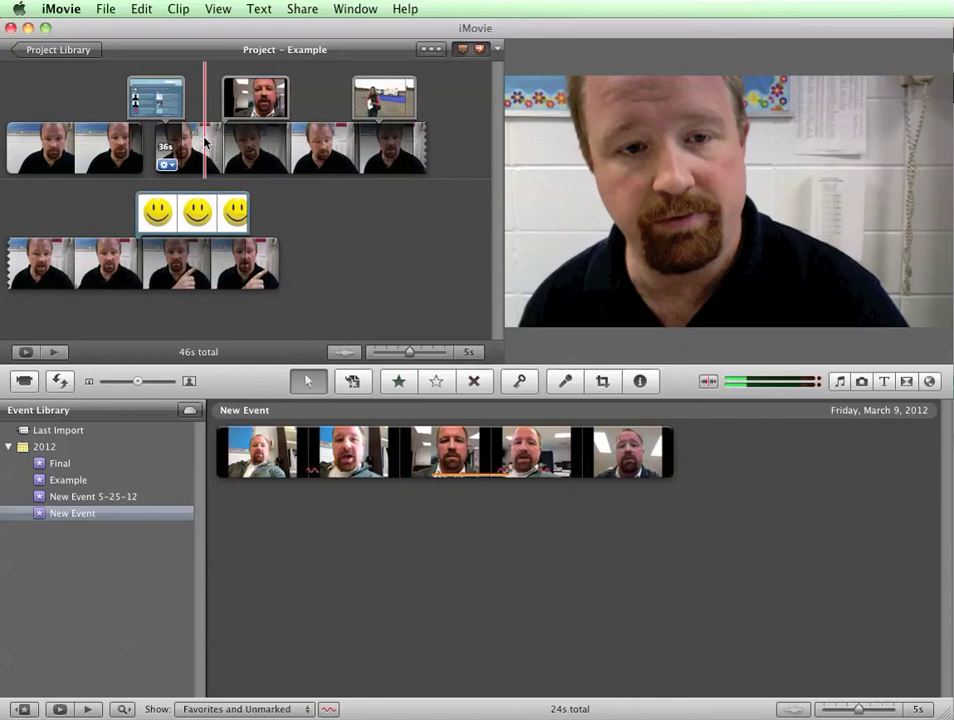
pyautogui.press('space')
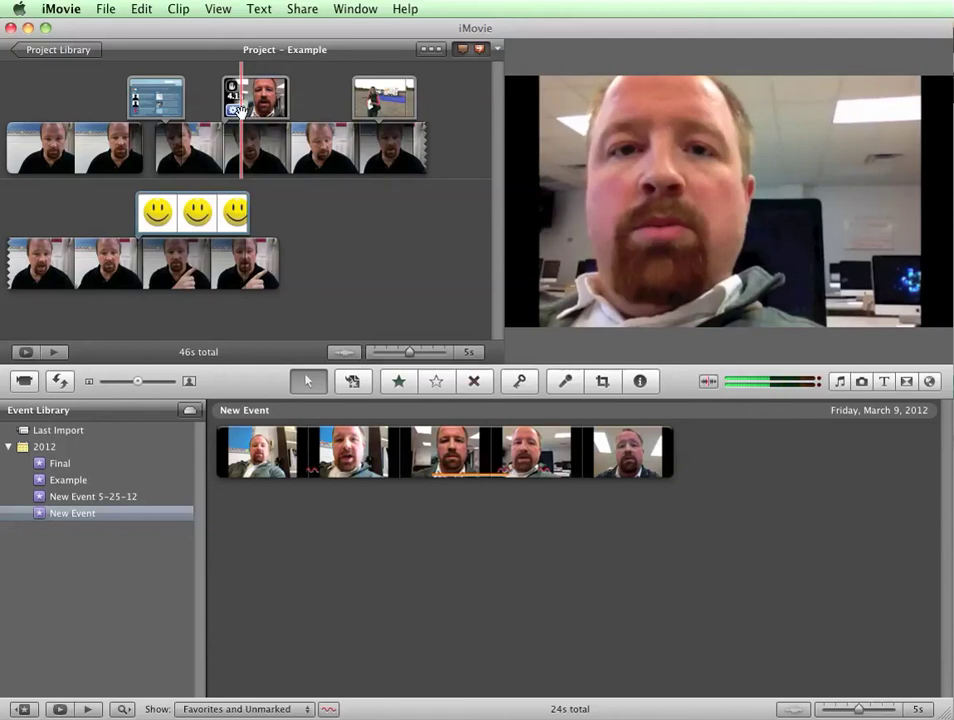
# Step: Make the cutaway clip duck the volume of the other tracks
pyautogui.click(236, 109)
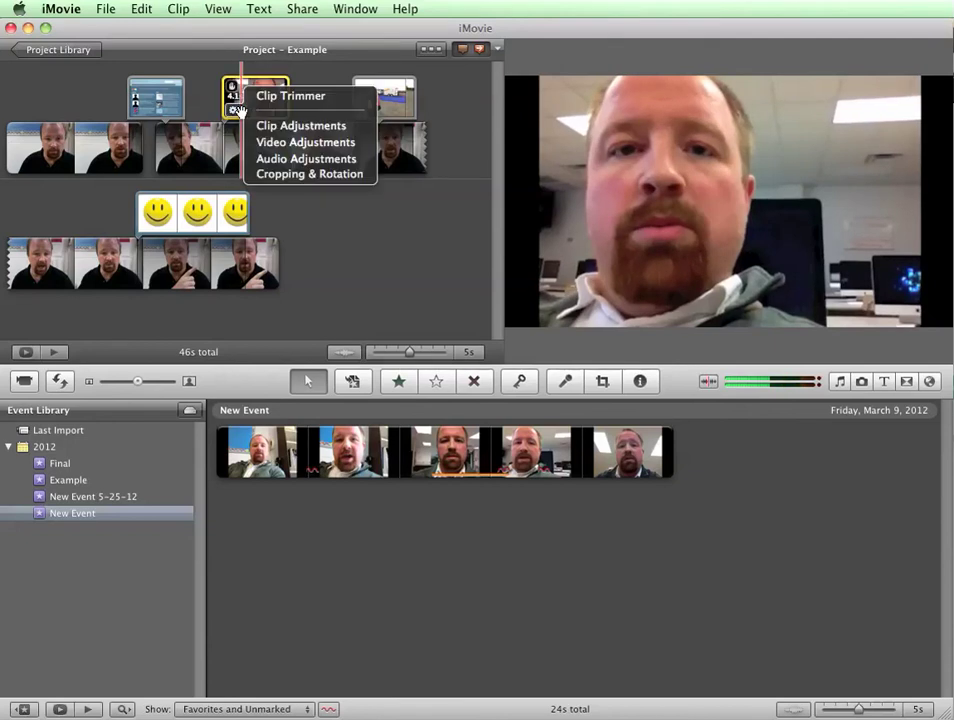
pyautogui.click(247, 158)
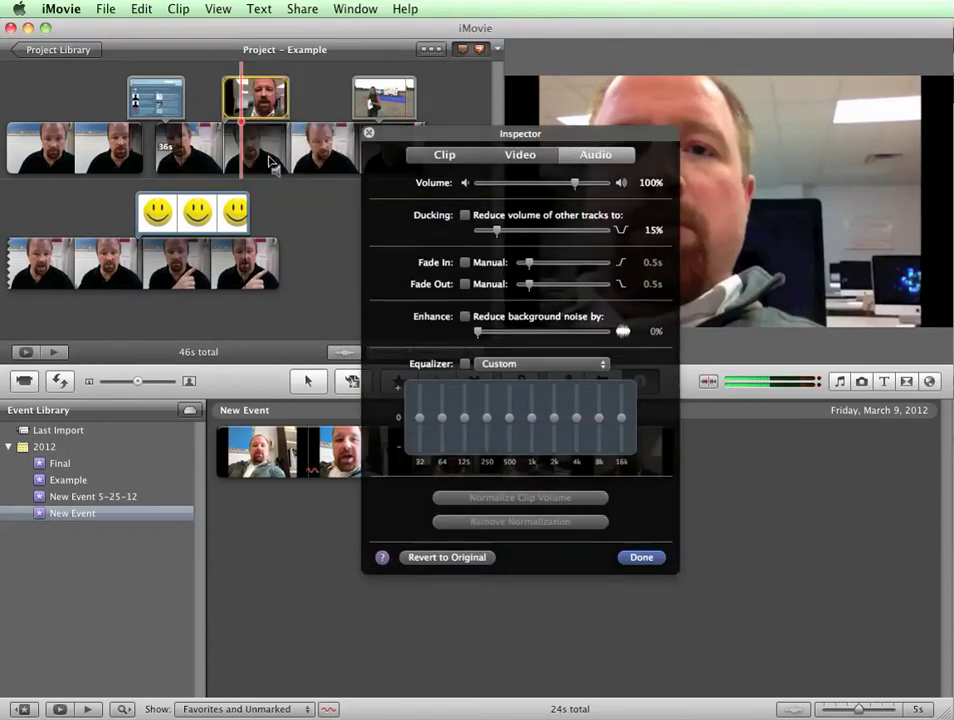
pyautogui.click(464, 216)
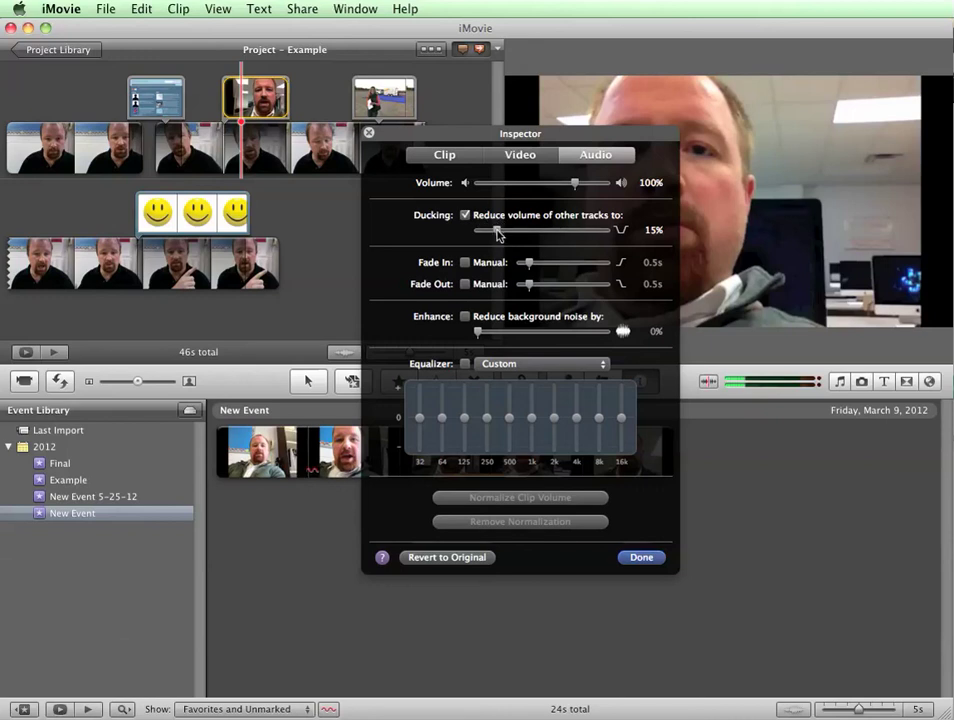
pyautogui.click(639, 559)
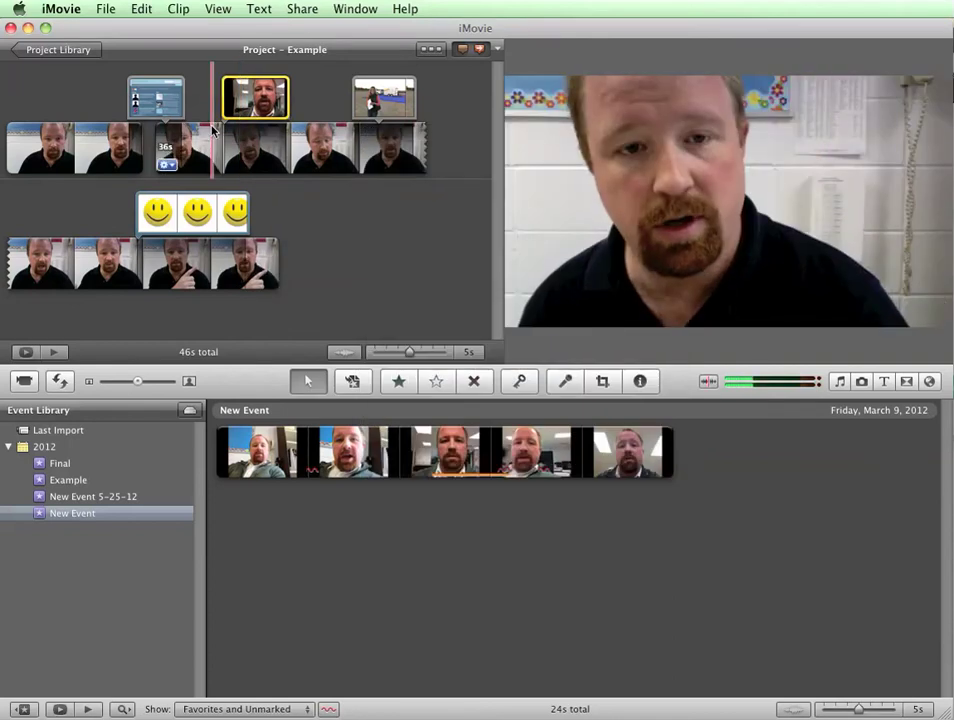
# Step: Play the project, then delete the presenter cutaway clip
pyautogui.press('space')
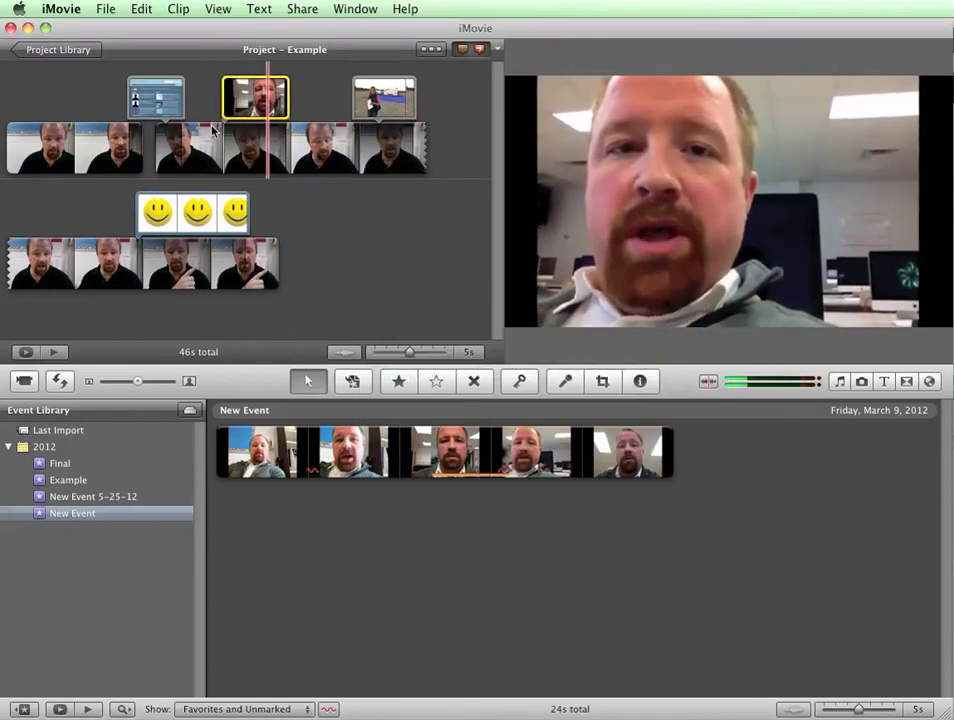
pyautogui.moveTo(274, 103)
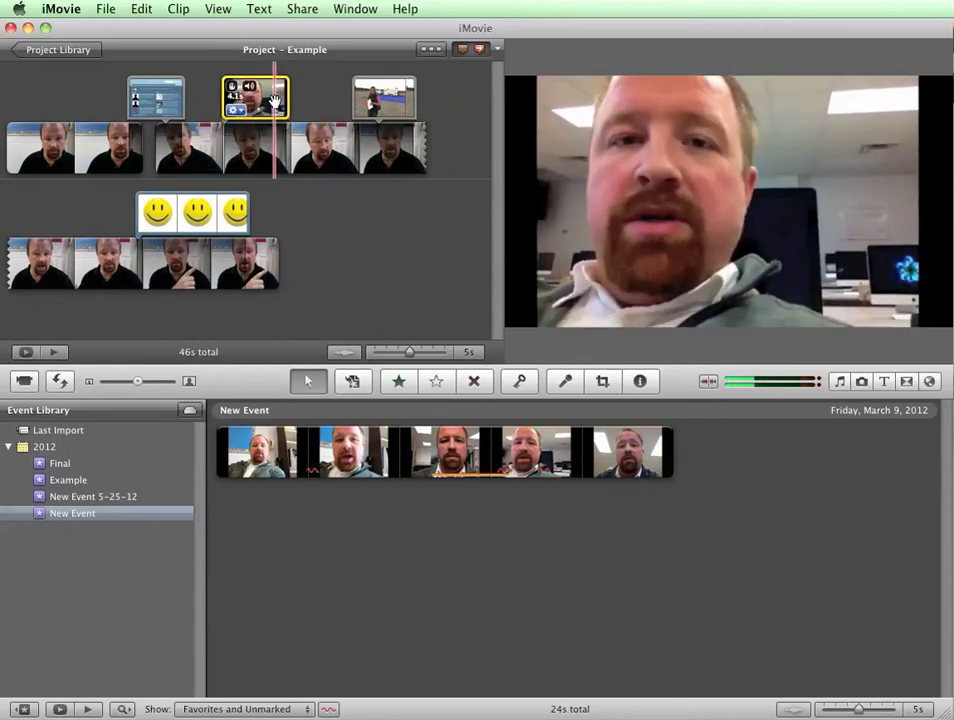
pyautogui.press('Delete')
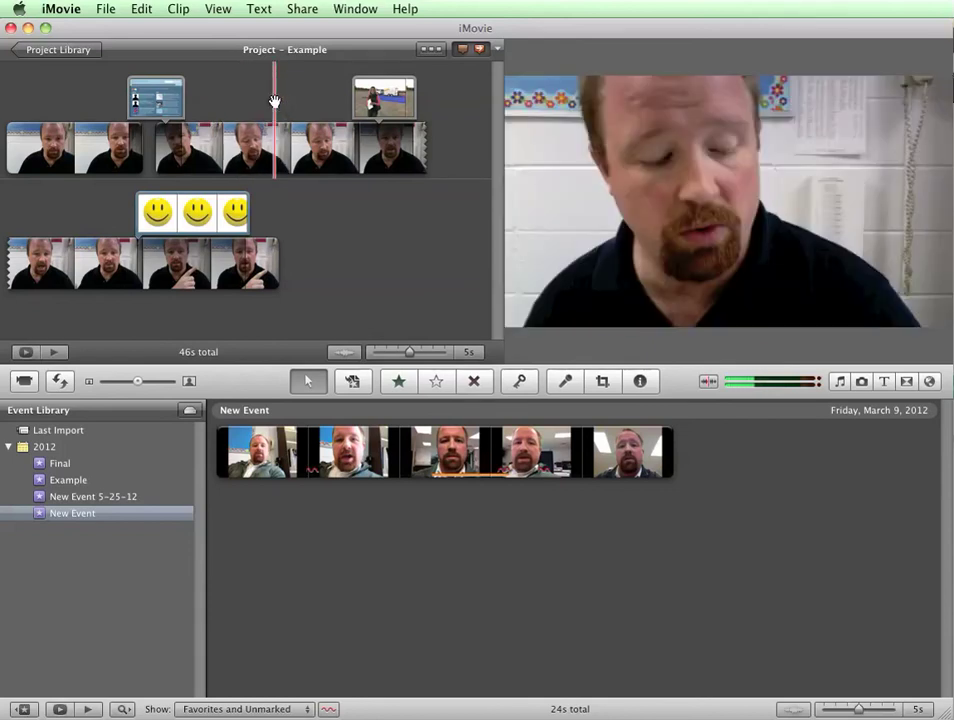
# Step: Find Soul Thang 60 in the iTunes music list and preview it
pyautogui.click(840, 381)
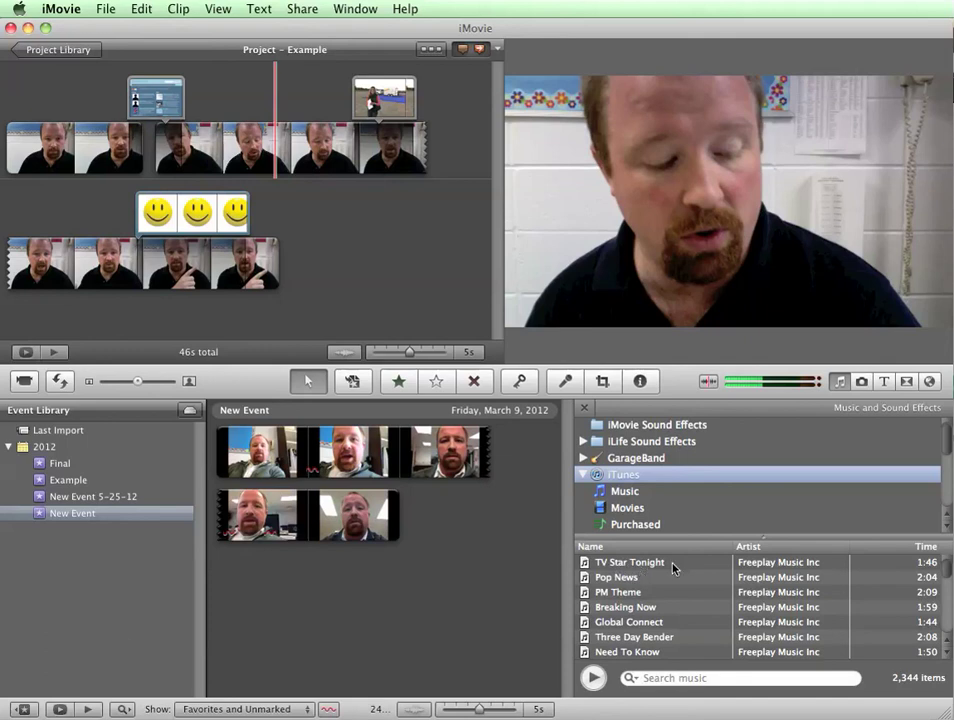
pyautogui.scroll(-1, 662, 605)
pyautogui.scroll(-10, 661, 613)
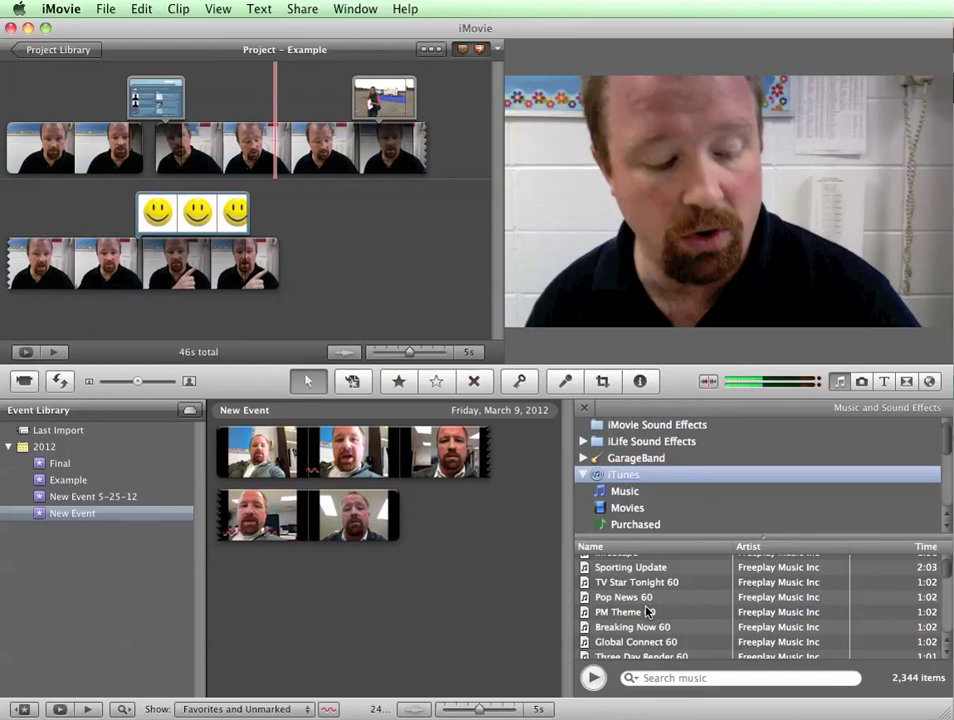
pyautogui.scroll(-10, 648, 610)
pyautogui.scroll(-2, 751, 599)
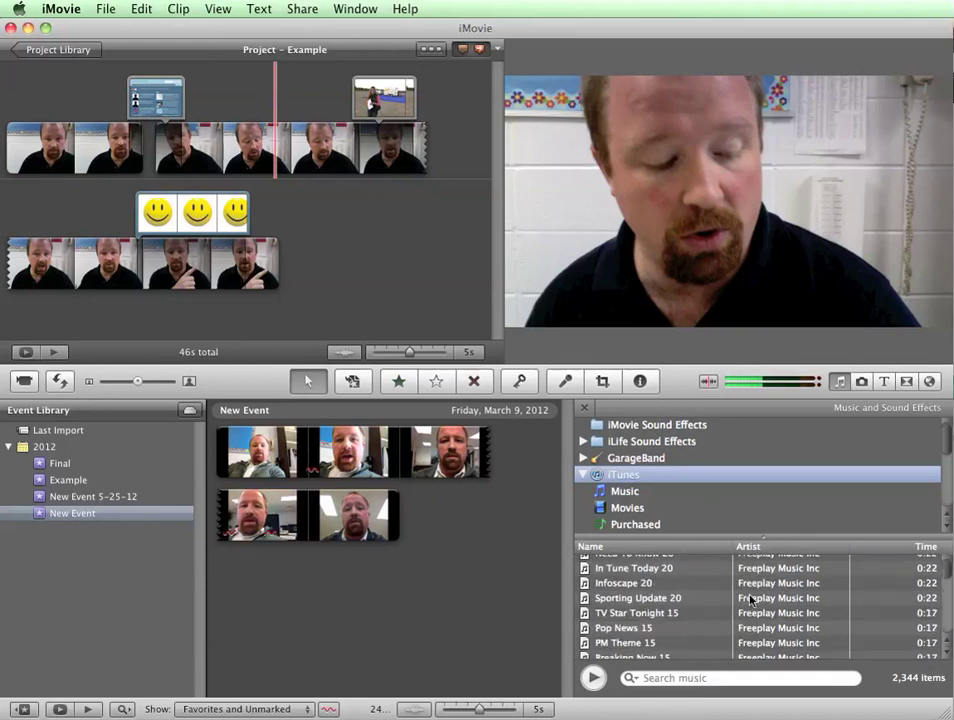
pyautogui.scroll(12, 630, 630)
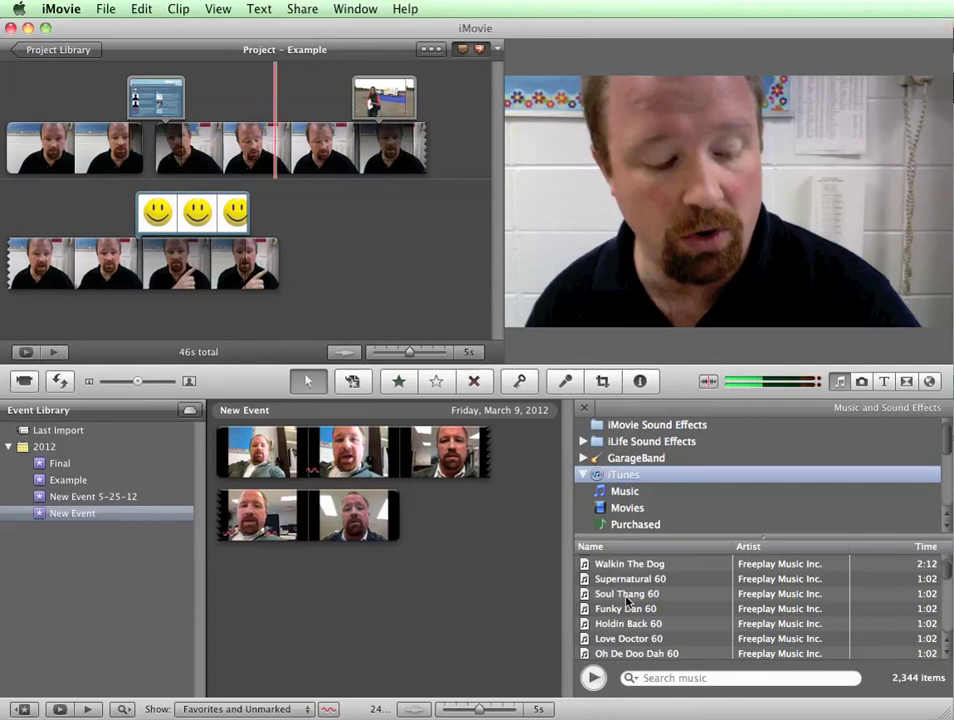
pyautogui.click(629, 596)
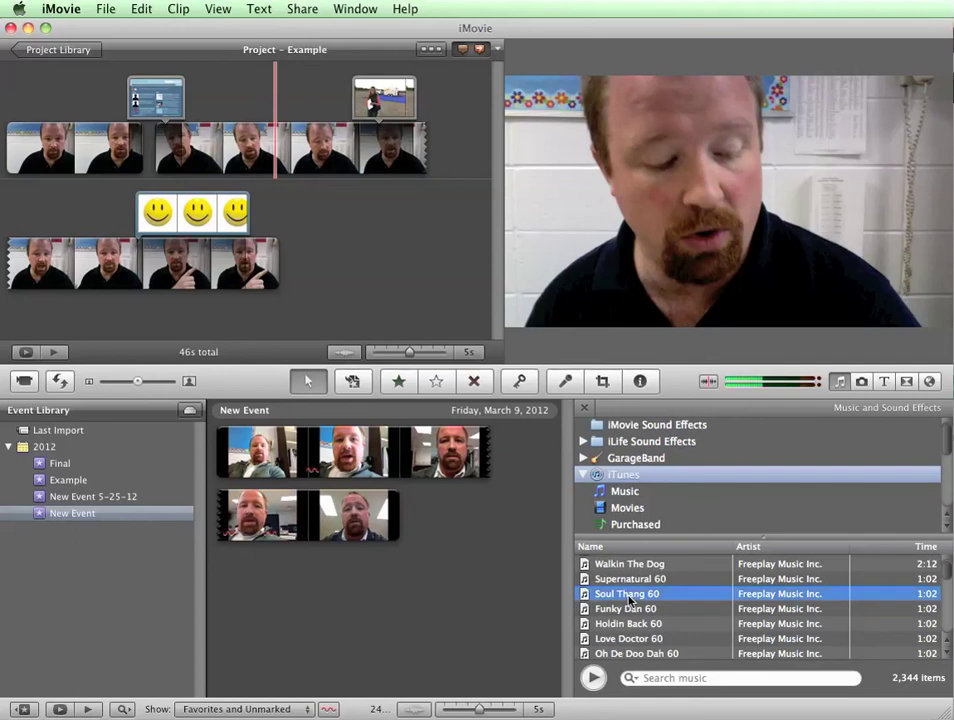
pyautogui.click(594, 678)
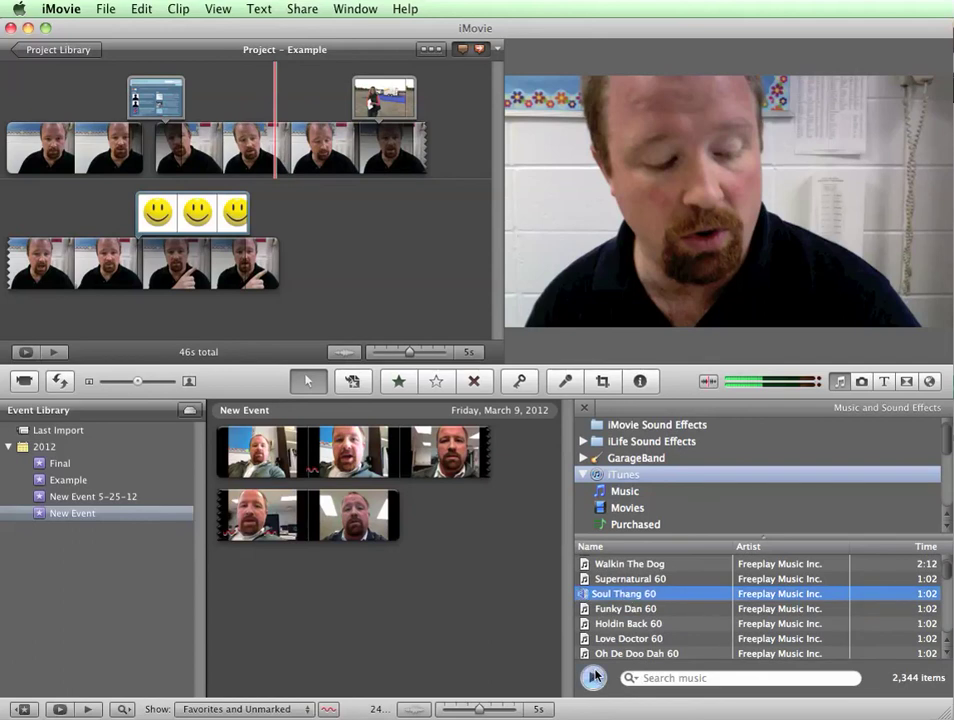
pyautogui.click(593, 677)
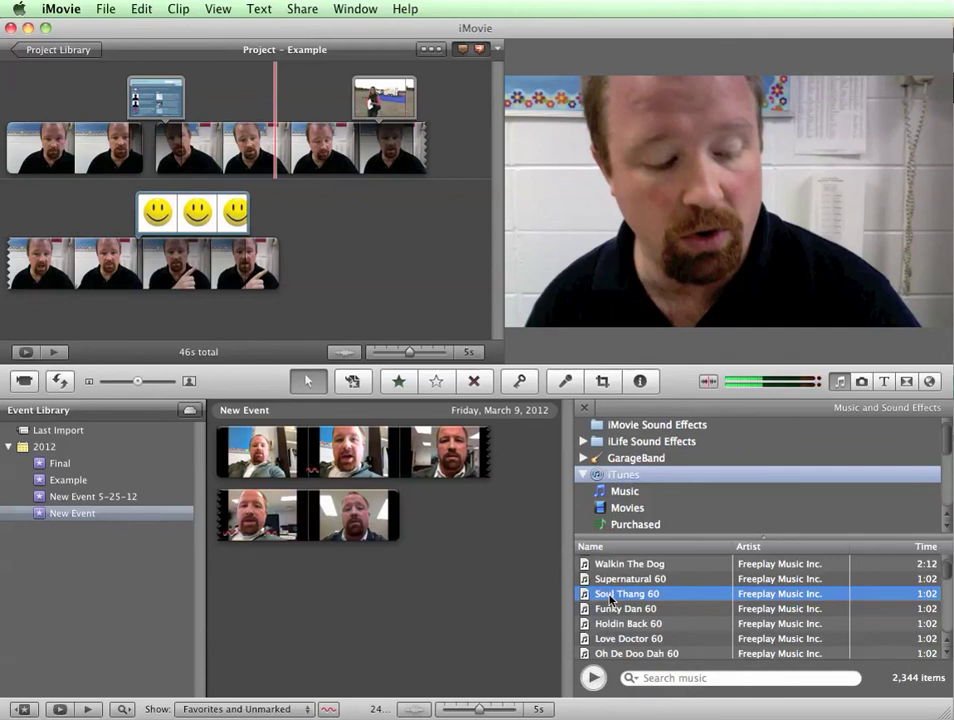
# Step: Remove the clip-attached Soul Thang 60 and re-add it as background music for the whole 46s project
pyautogui.moveTo(610, 598); pyautogui.dragTo(26, 151)
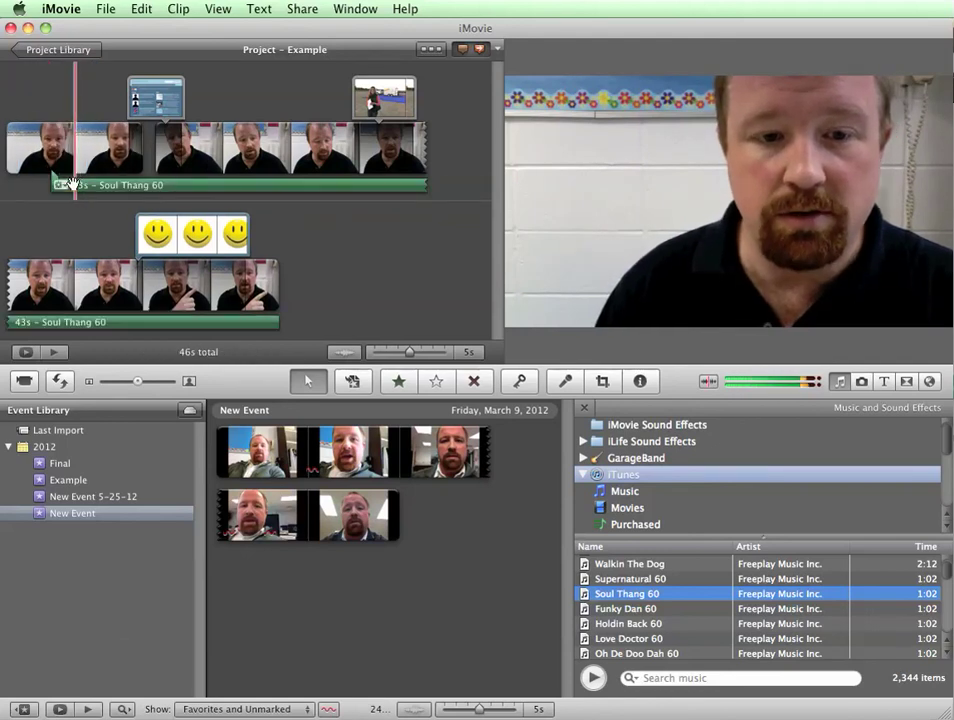
pyautogui.click(71, 184)
pyautogui.press('Delete')
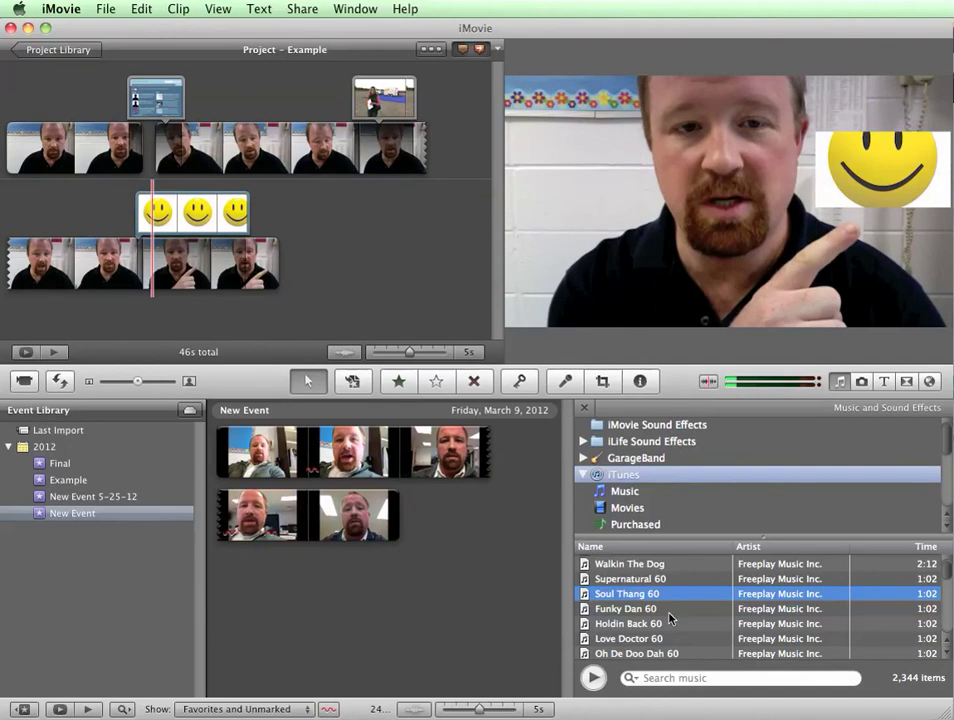
pyautogui.moveTo(612, 594); pyautogui.dragTo(399, 333)
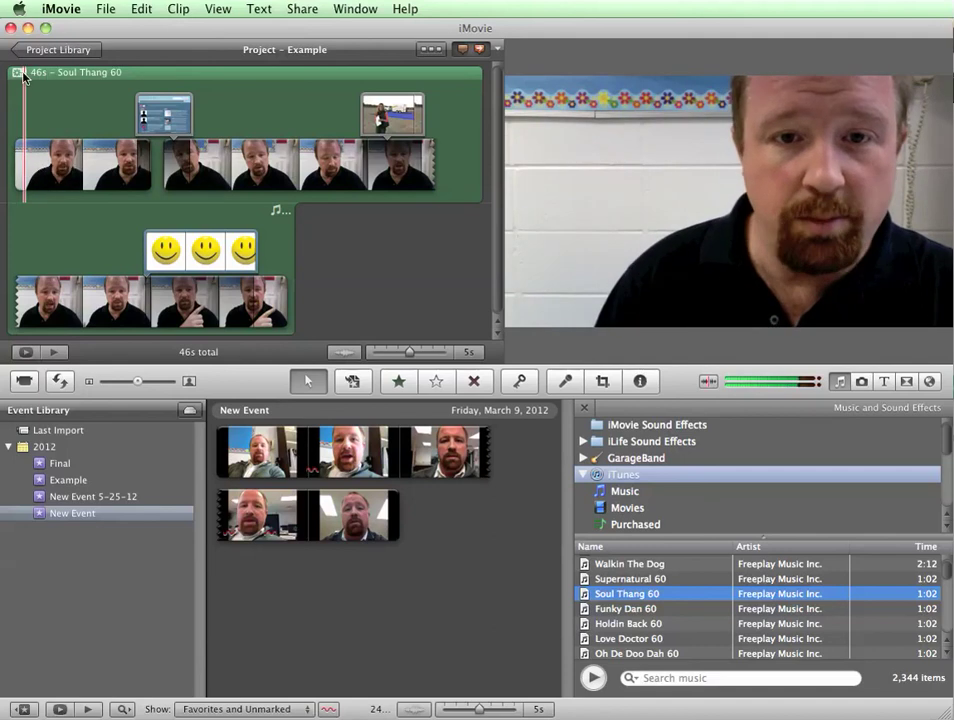
# Step: Set the Soul Thang 60 background music volume to 7% and play the project to check it
pyautogui.click(19, 73)
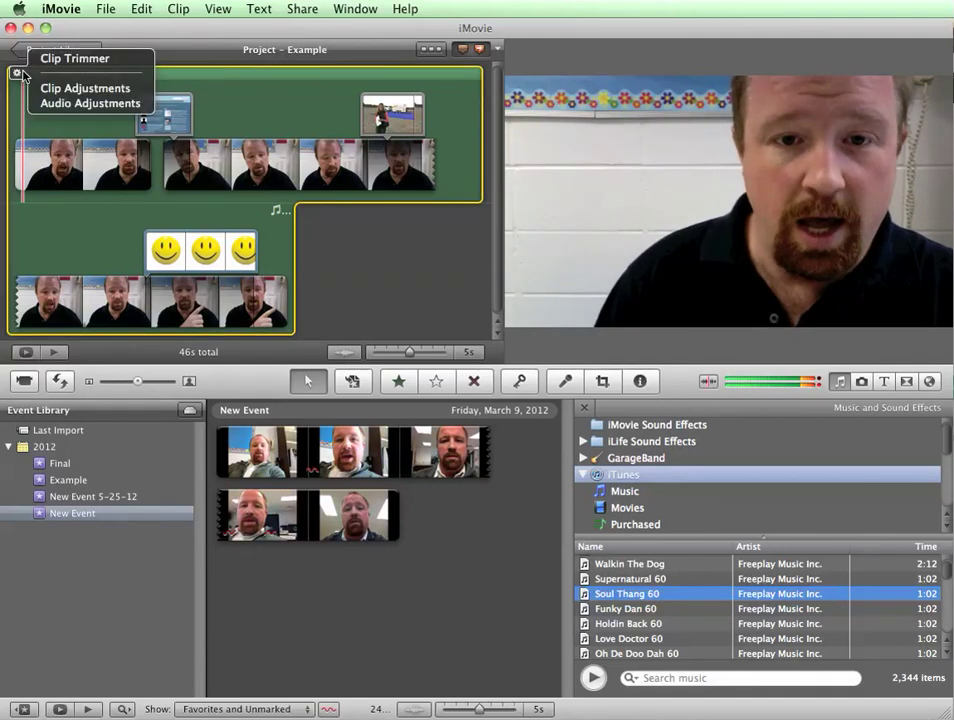
pyautogui.click(82, 103)
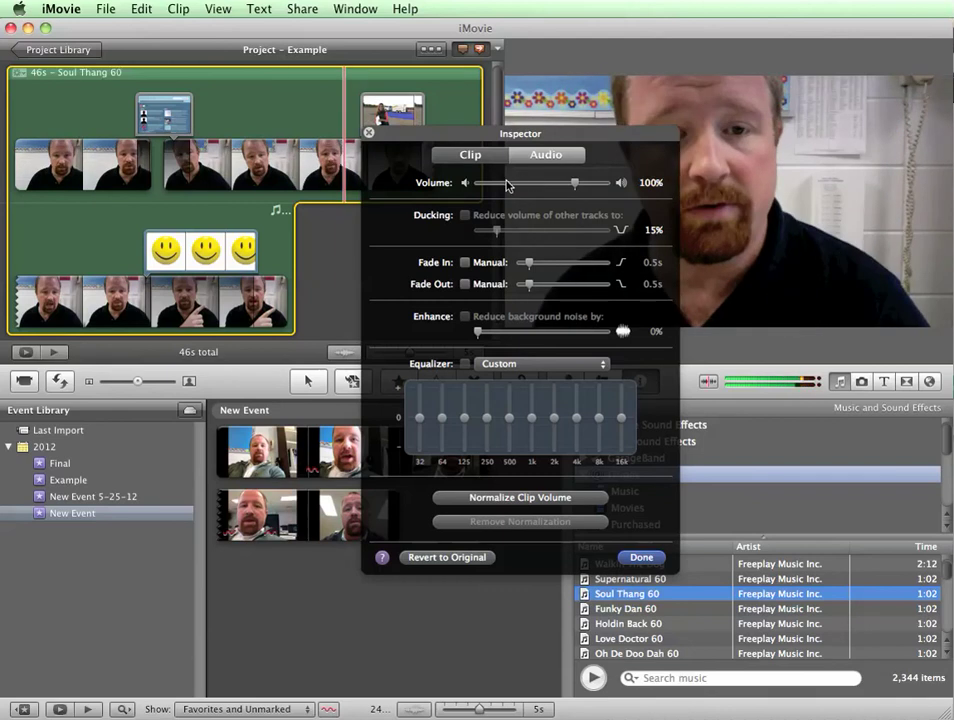
pyautogui.moveTo(507, 185); pyautogui.dragTo(489, 186)
pyautogui.click(640, 558)
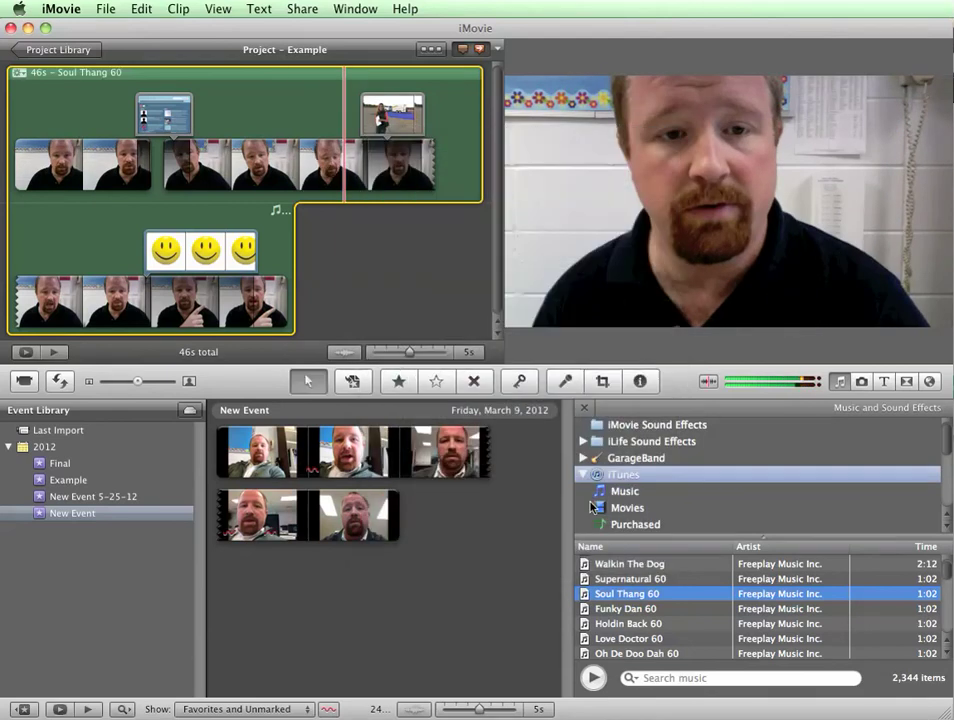
pyautogui.press('space')
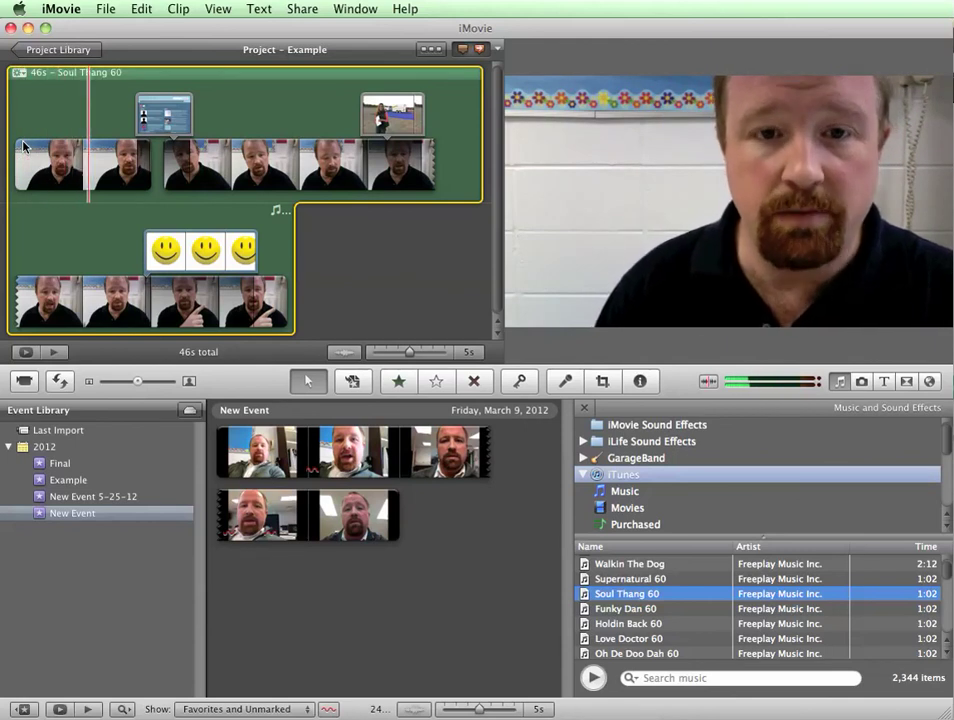
pyautogui.click(16, 73)
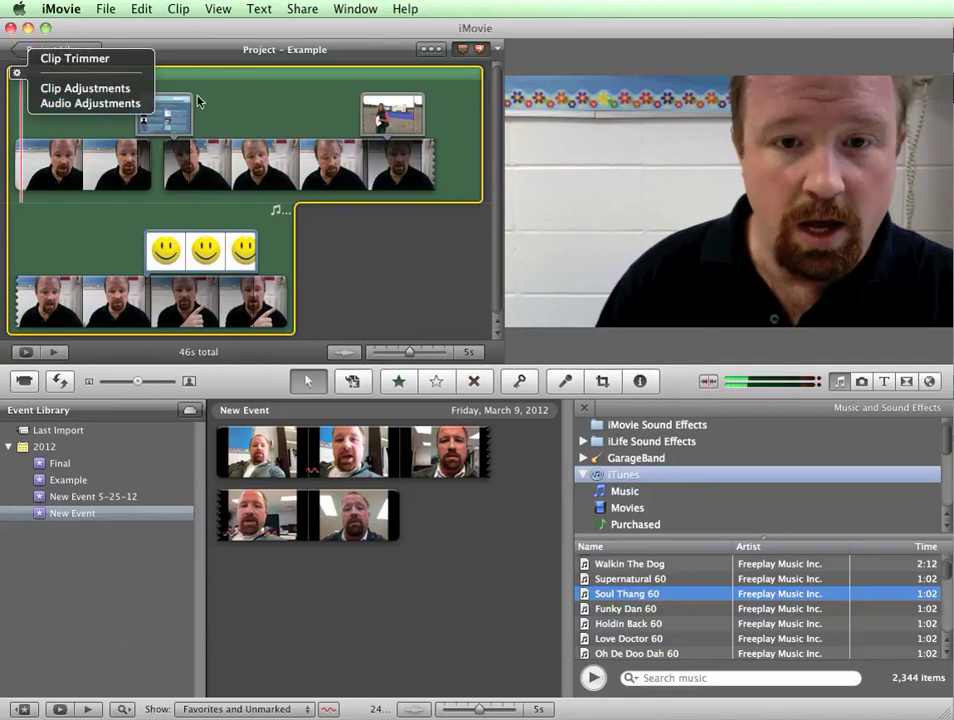
pyautogui.click(240, 56)
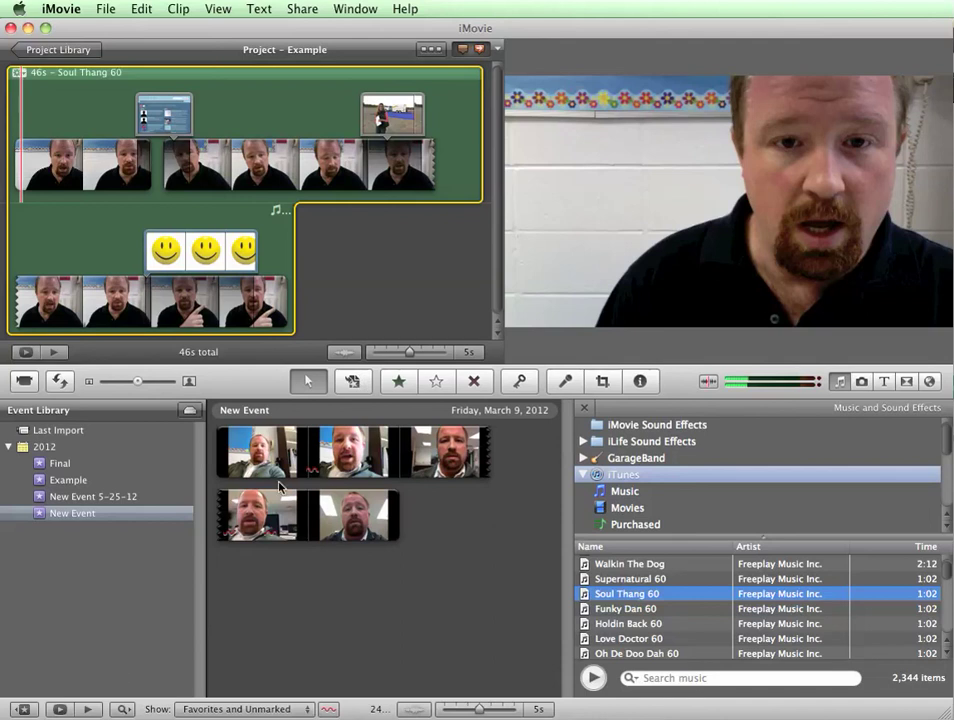